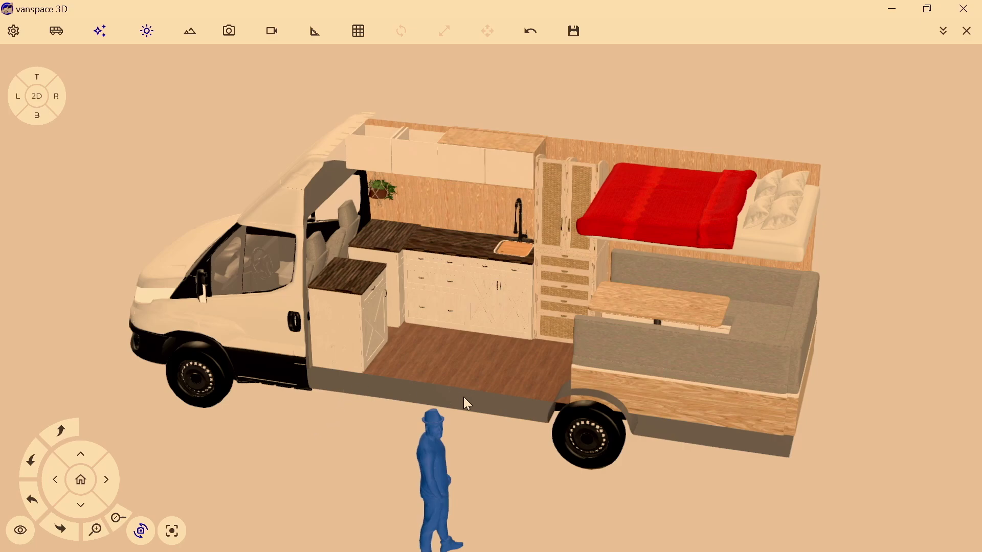
- Lower the lift bed onto the U-couch, then raise it back up above the seating
drag(510, 325, 593, 302)
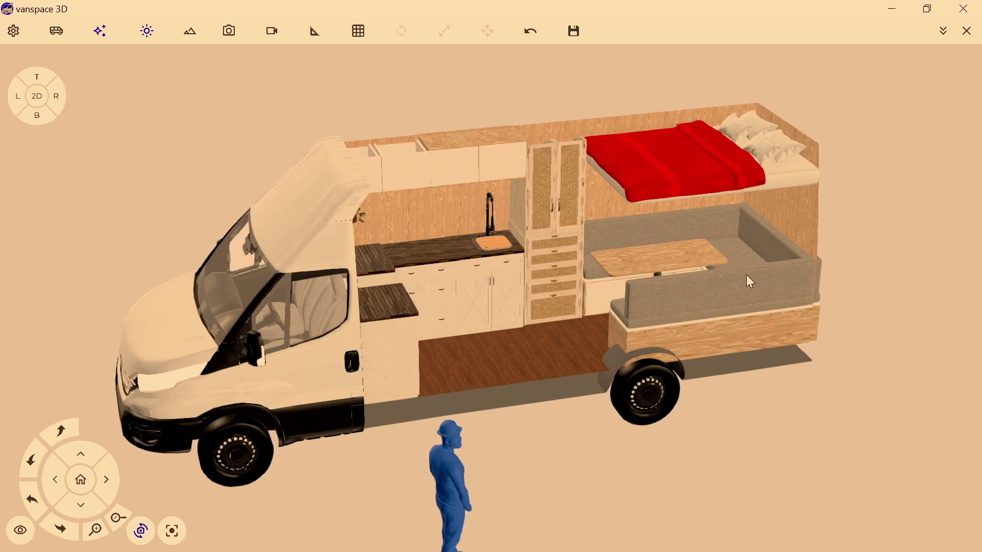
click(690, 164)
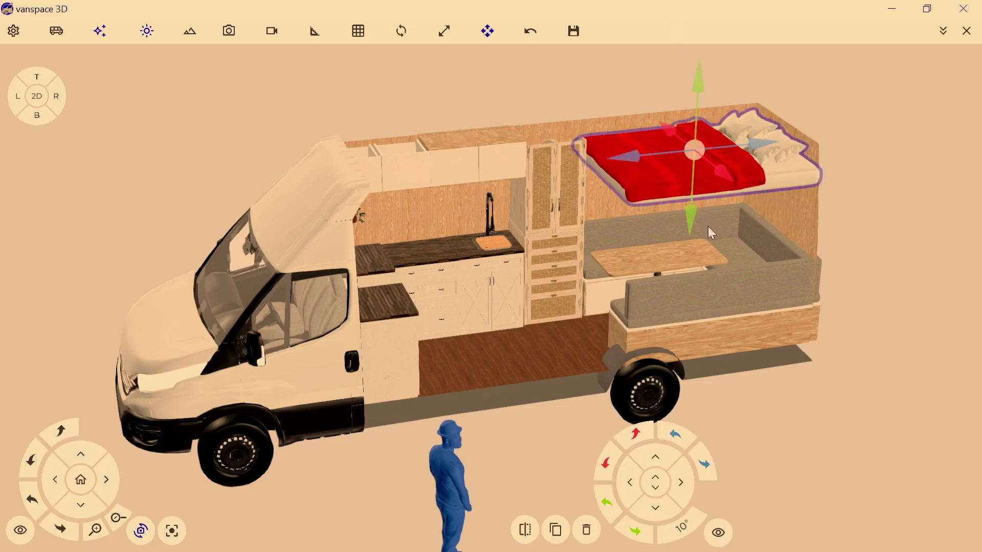
drag(690, 215, 698, 304)
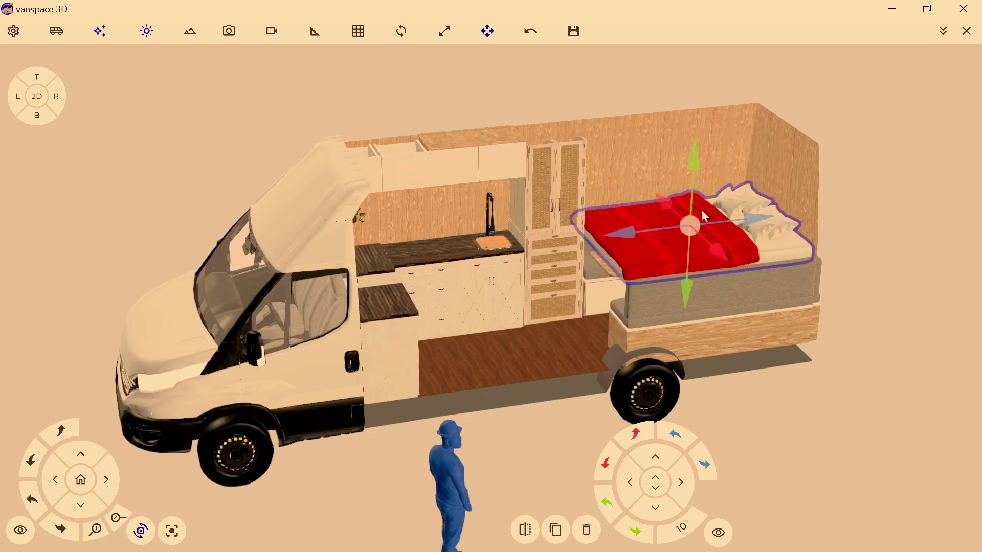
drag(695, 162, 689, 63)
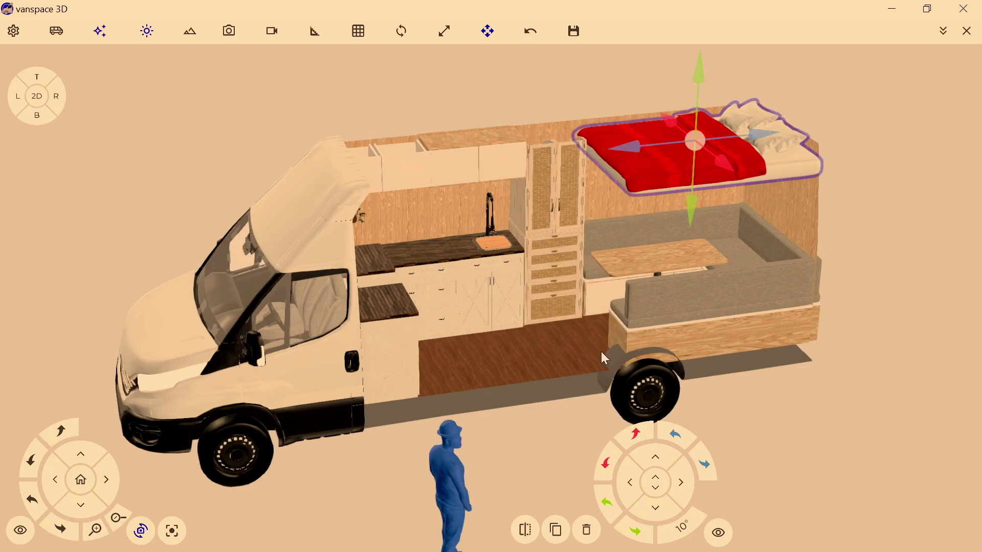
middle_drag(600, 351, 497, 350)
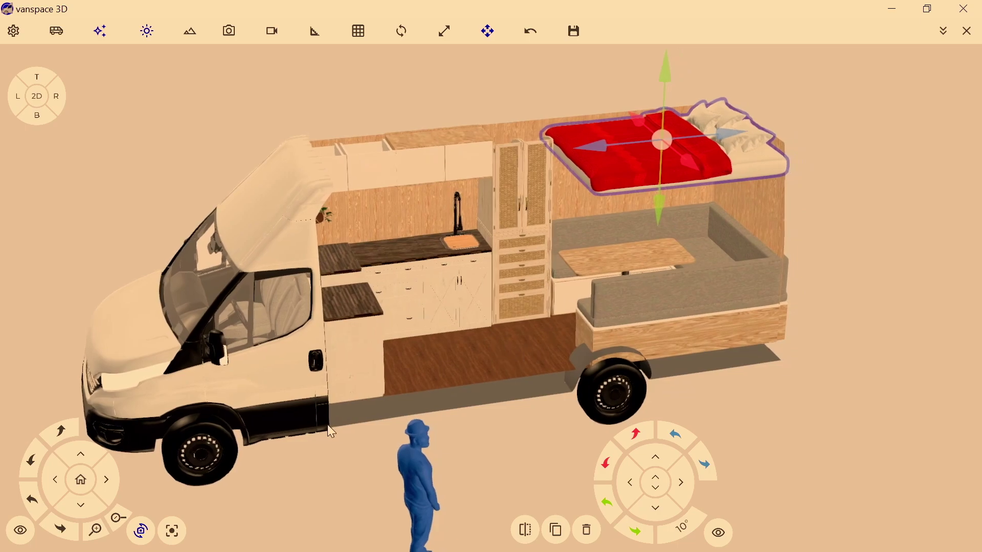
middle_drag(613, 354, 527, 339)
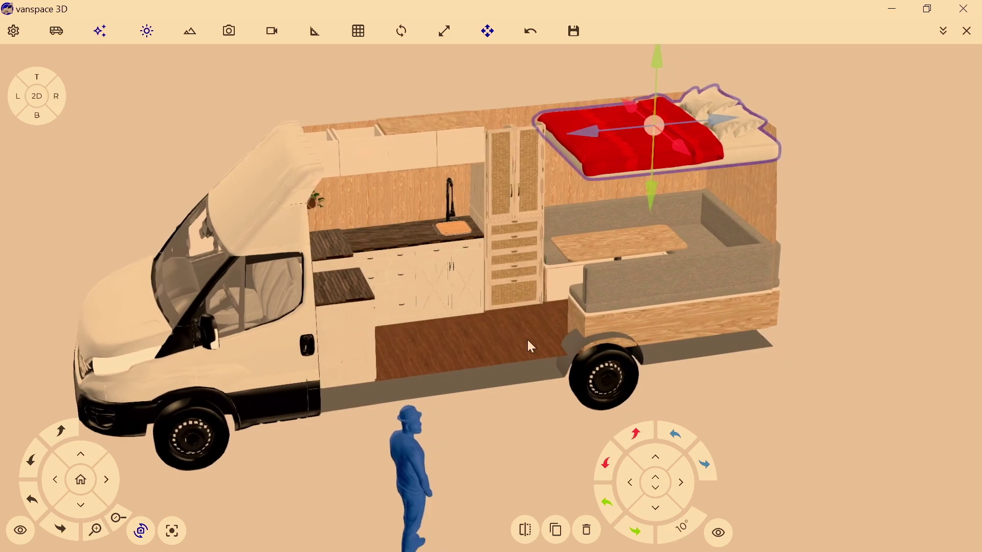
drag(715, 339, 423, 346)
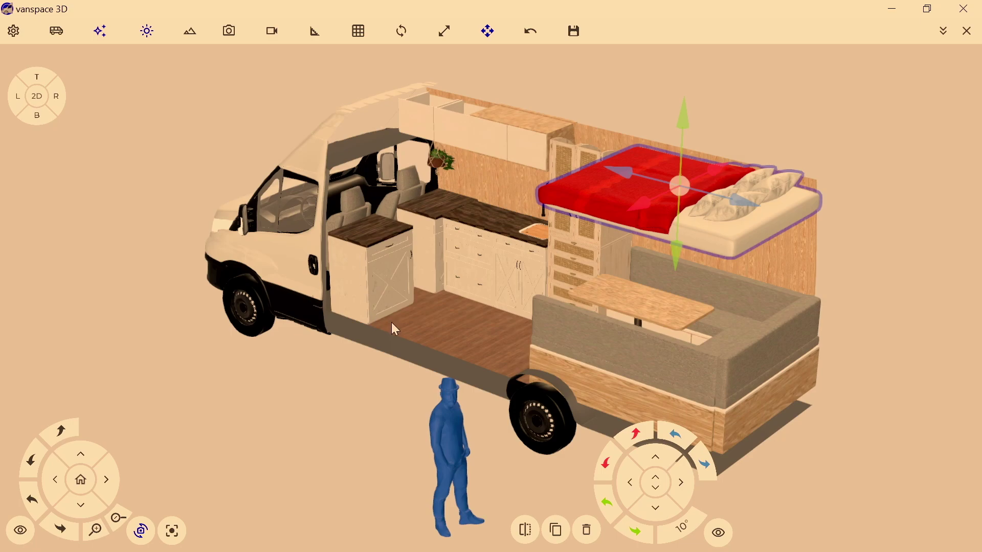
drag(393, 329, 402, 373)
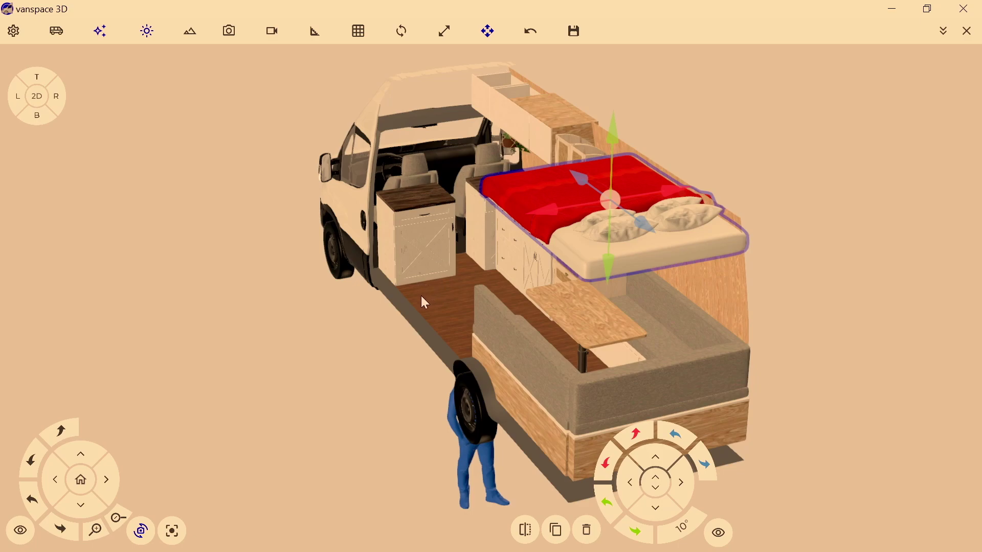
drag(423, 297, 570, 327)
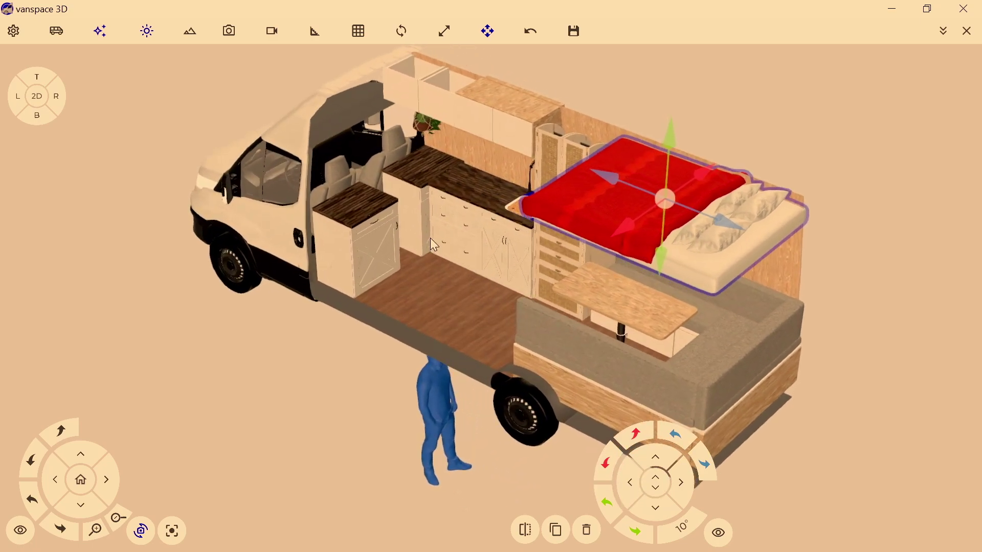
drag(431, 238, 404, 239)
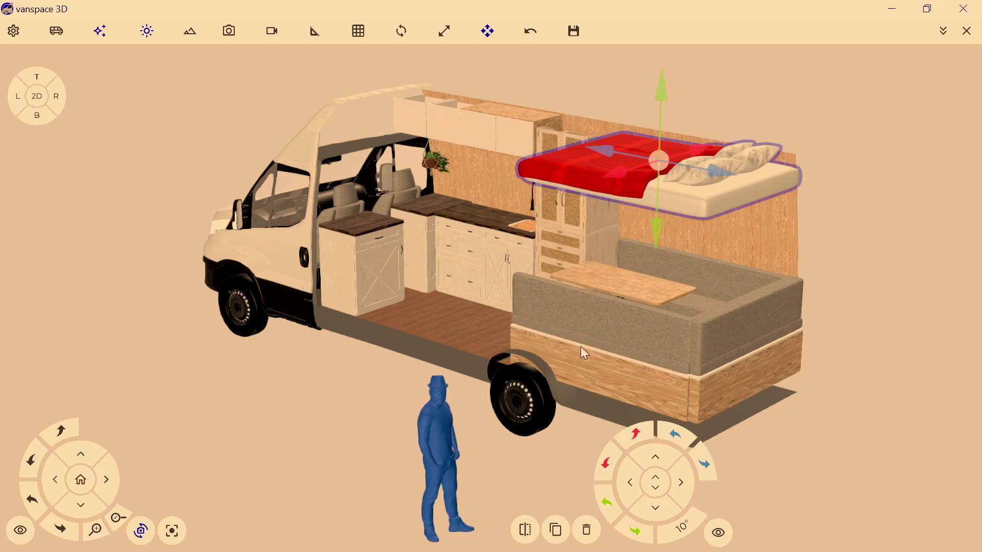
drag(580, 347, 751, 371)
drag(418, 339, 588, 335)
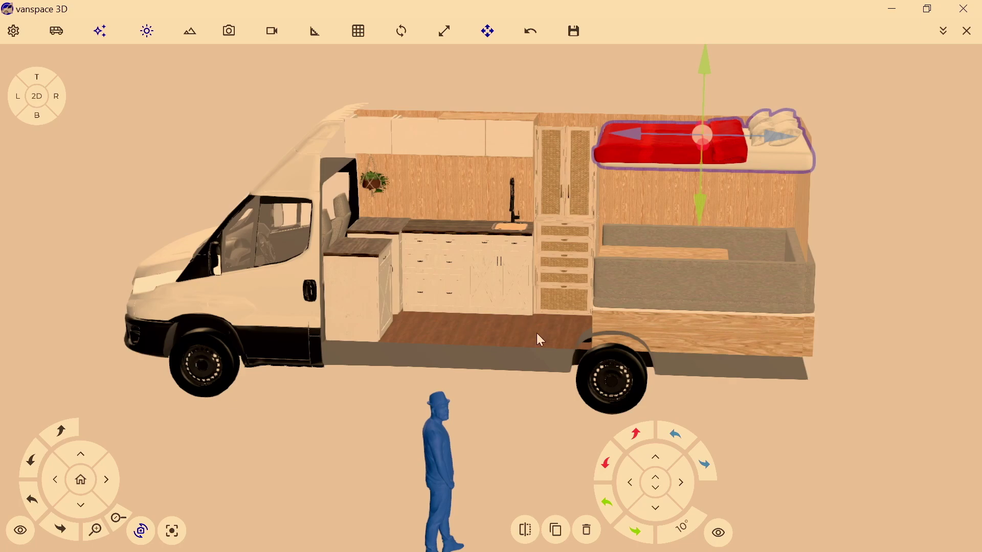
middle_drag(565, 336, 609, 339)
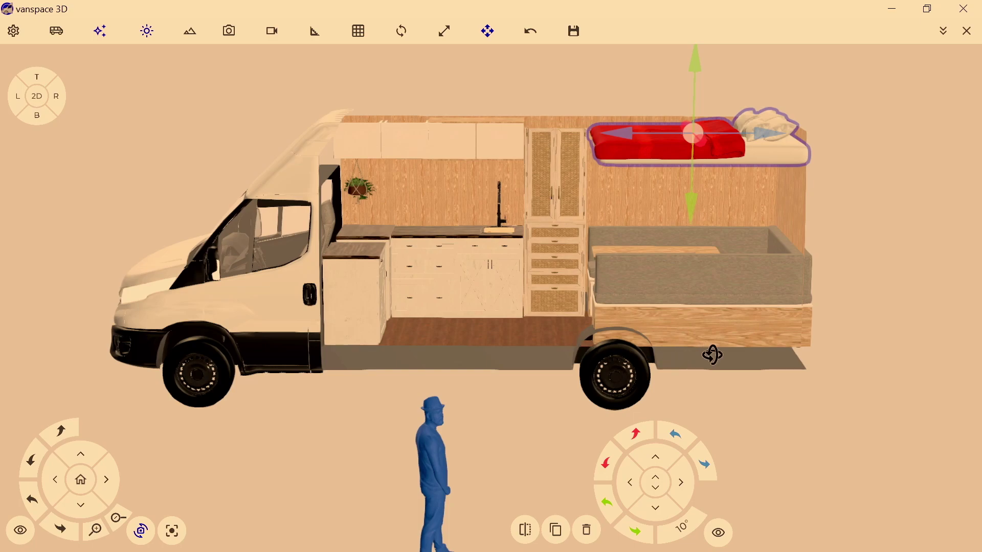
drag(713, 353, 323, 329)
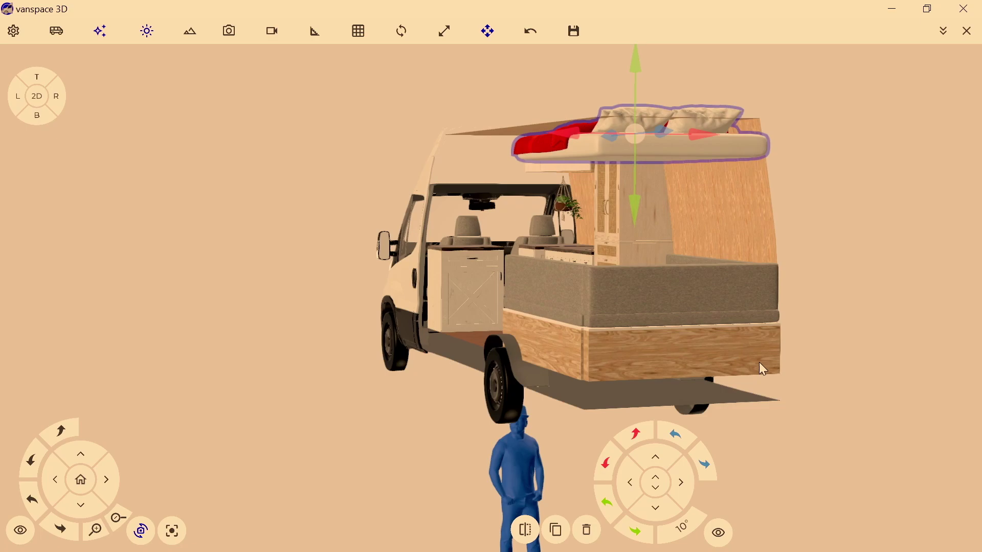
drag(759, 362, 774, 362)
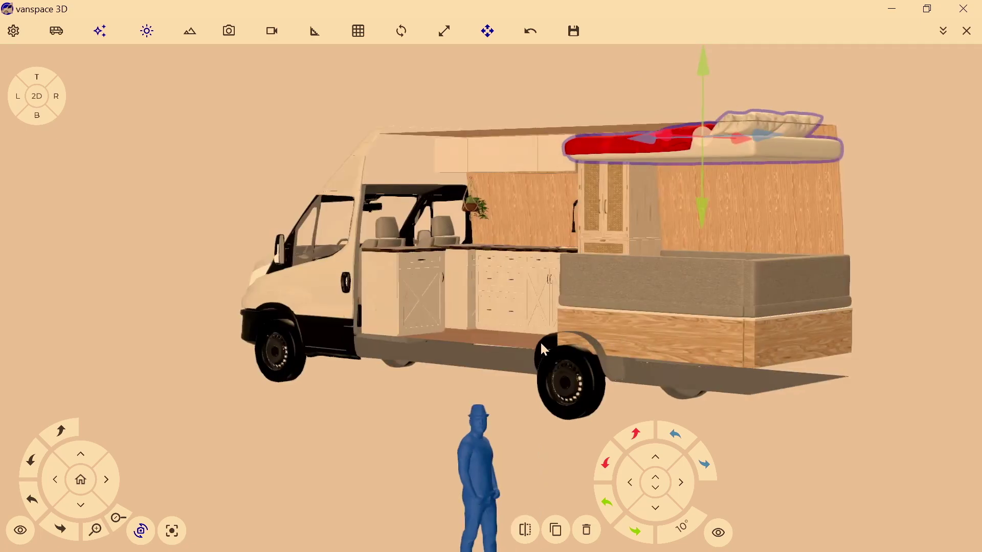
drag(541, 345, 749, 392)
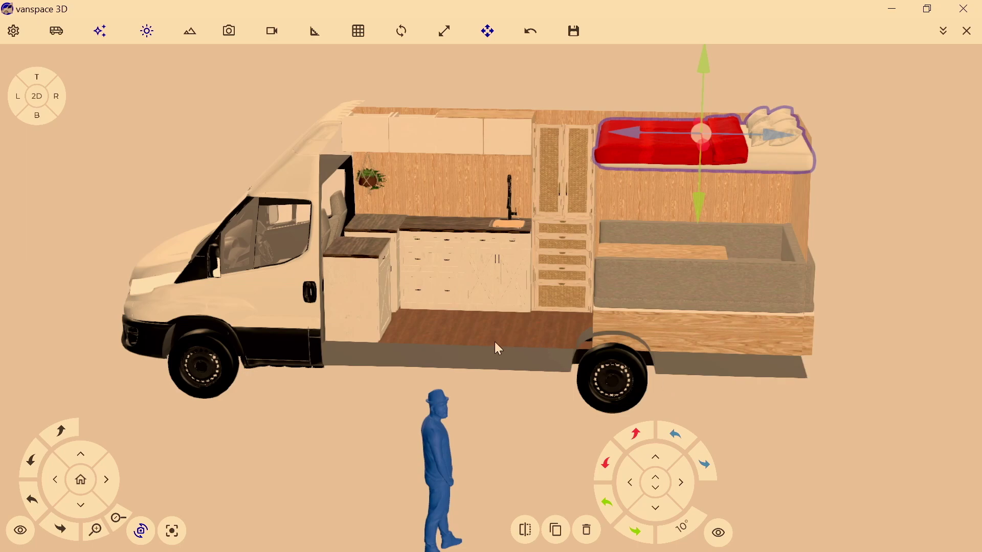
drag(472, 346, 427, 341)
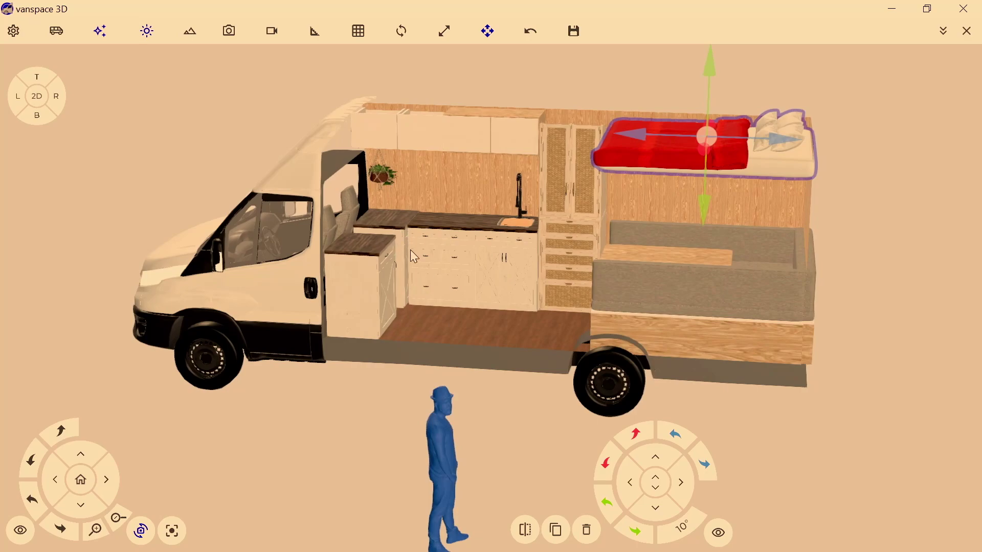
drag(446, 332, 637, 360)
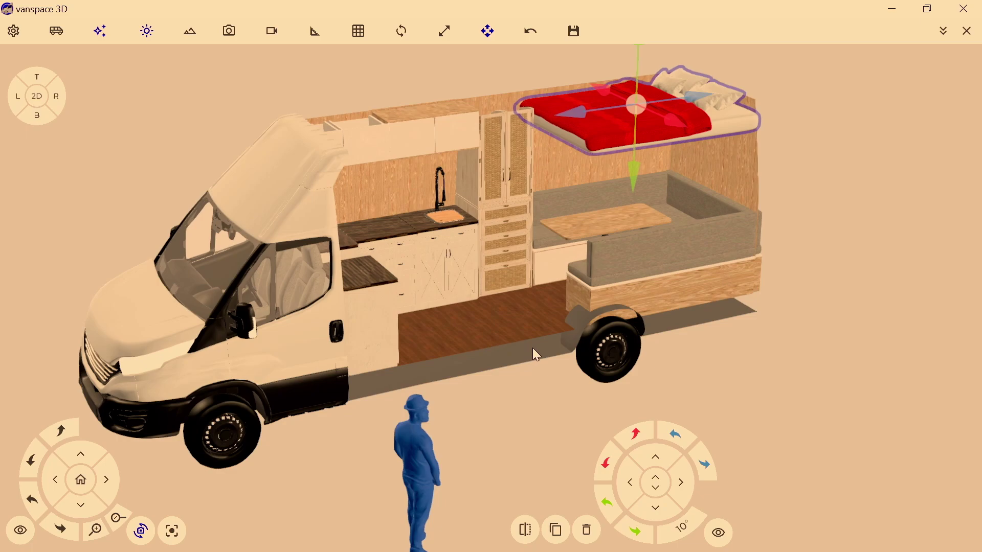
middle_drag(553, 333, 507, 333)
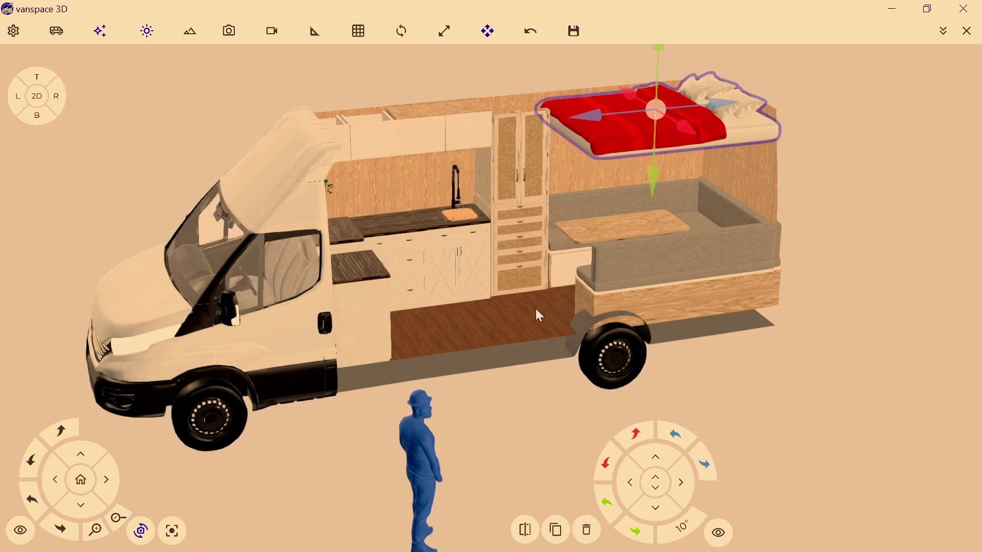
middle_drag(520, 322, 500, 330)
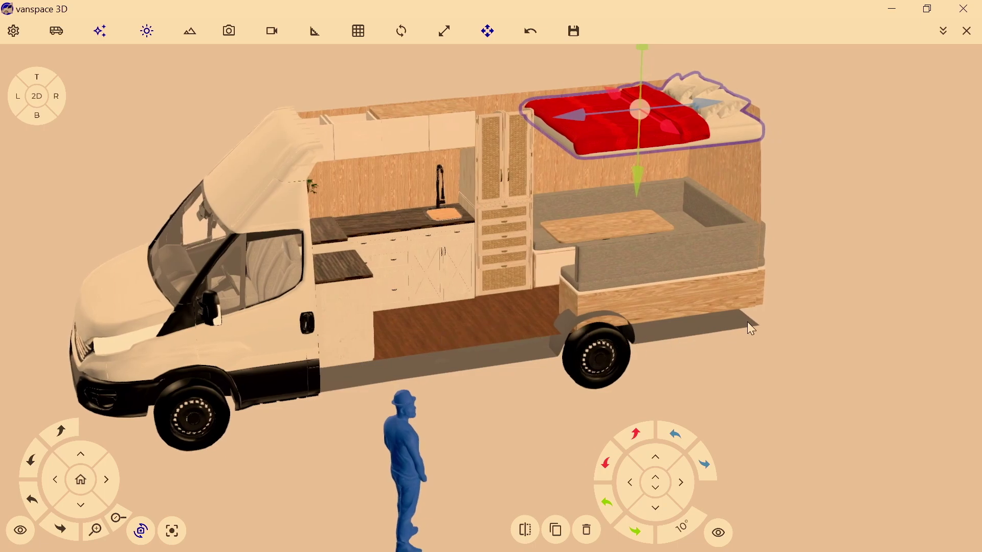
drag(746, 298, 550, 310)
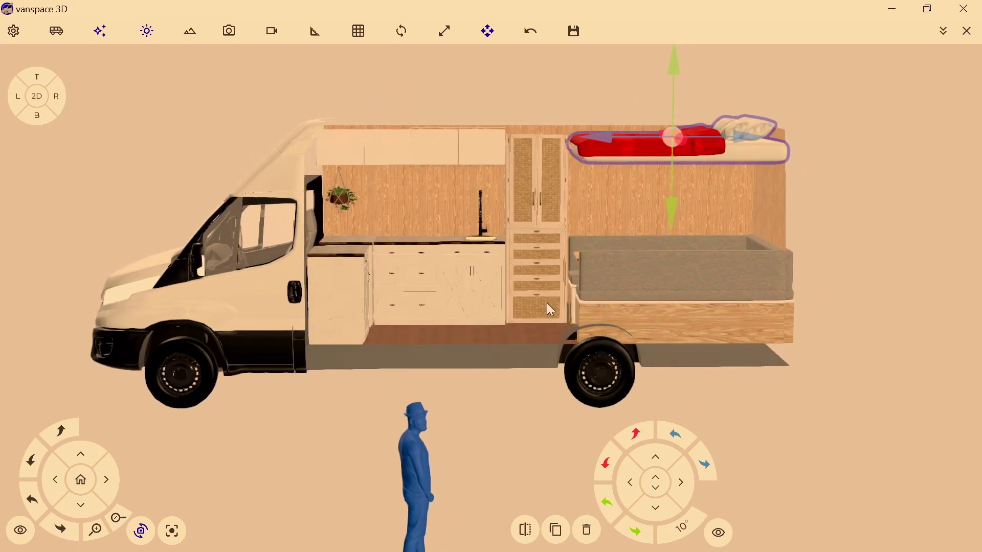
drag(503, 340, 545, 363)
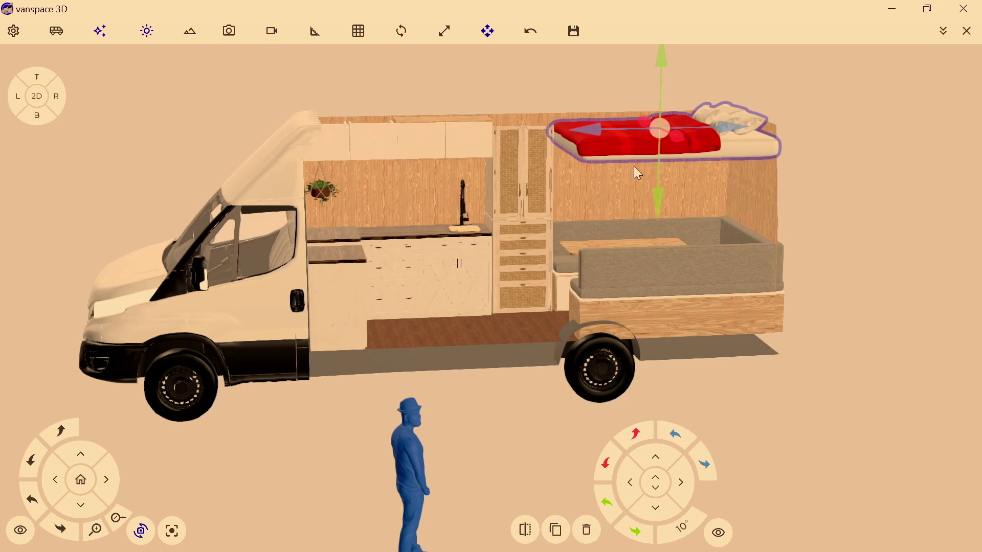
drag(531, 342, 819, 394)
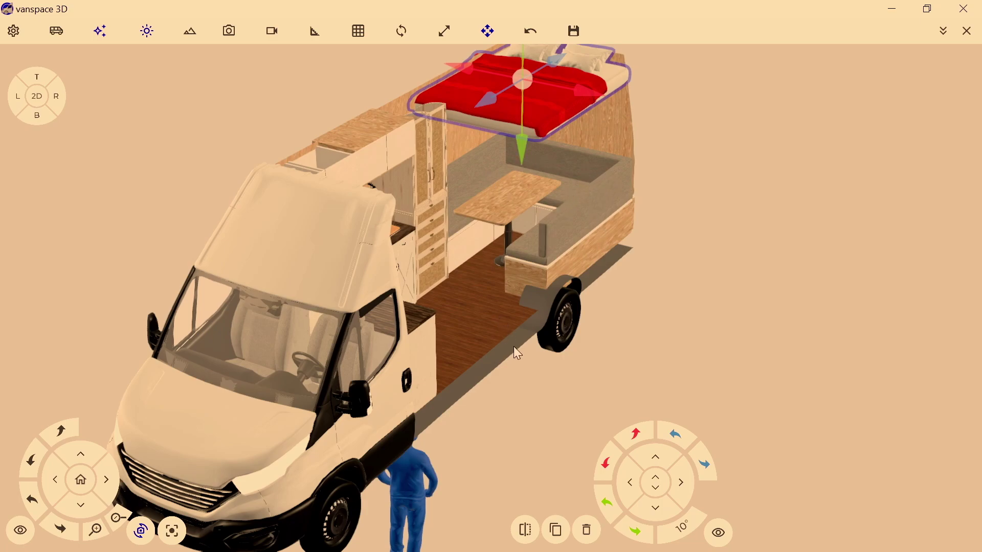
drag(515, 348, 396, 339)
drag(501, 317, 530, 260)
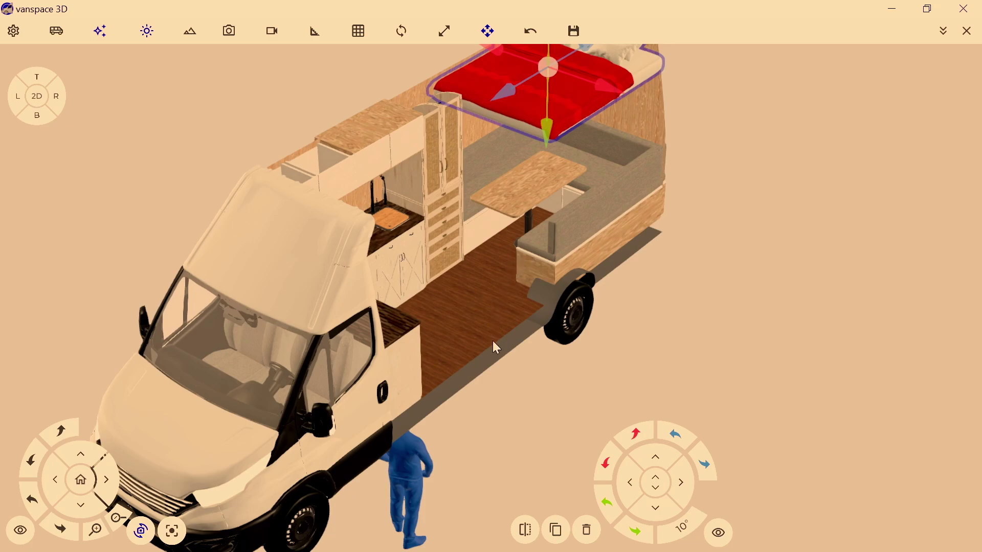
drag(493, 343, 272, 371)
drag(458, 332, 423, 260)
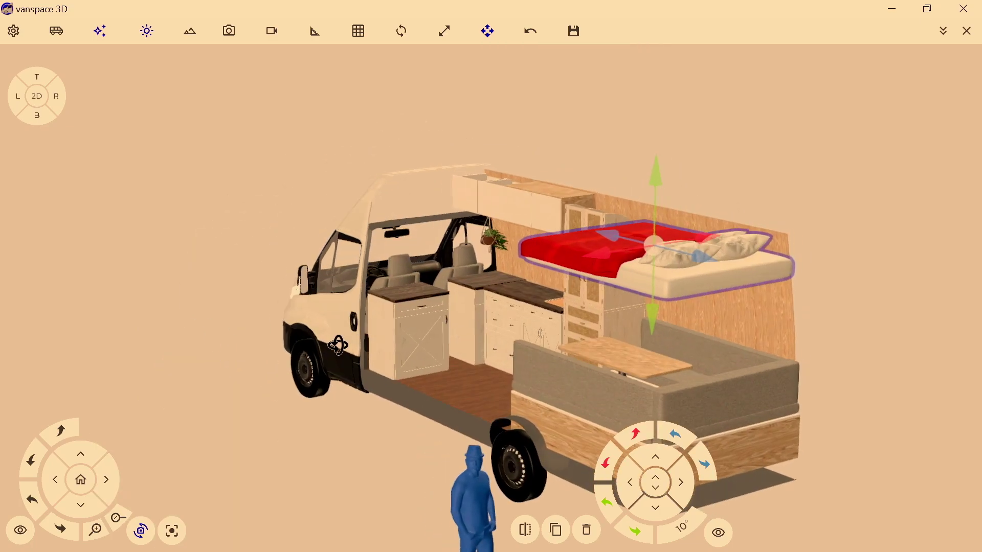
drag(446, 309, 371, 255)
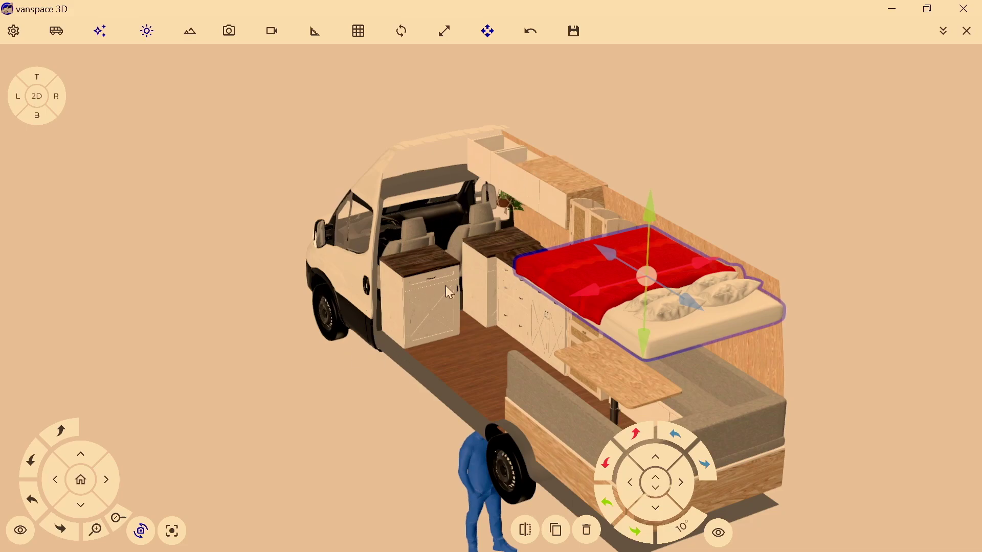
drag(428, 370, 508, 378)
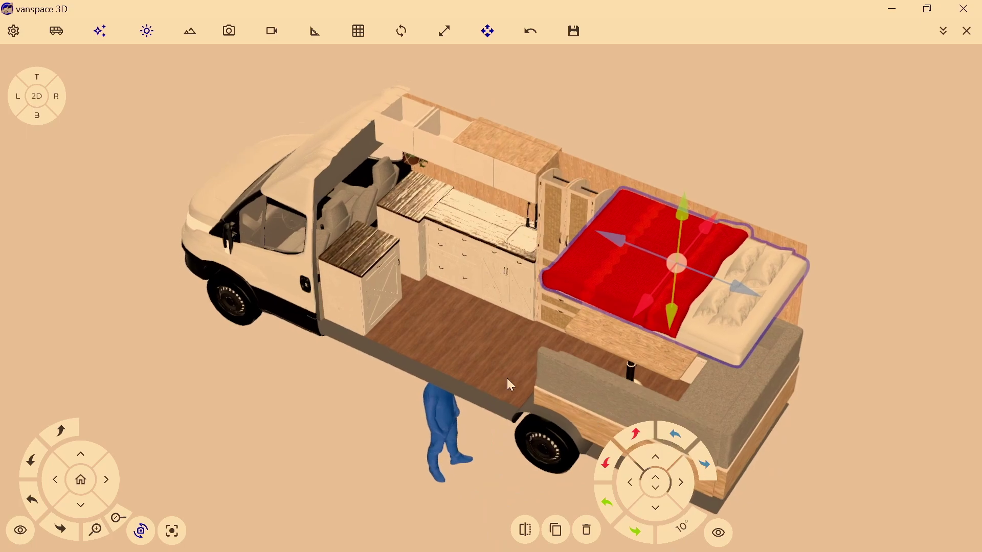
drag(425, 291, 383, 230)
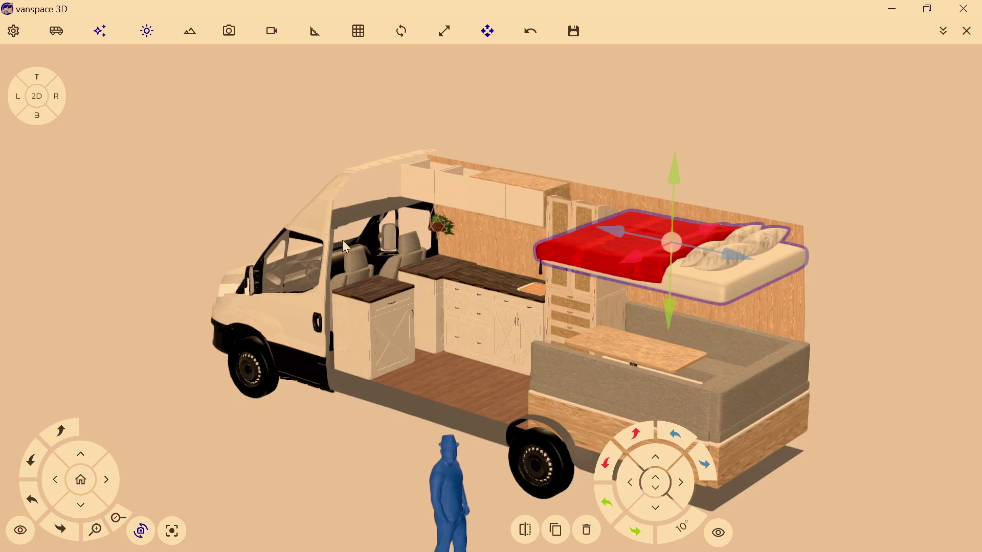
drag(342, 241, 512, 409)
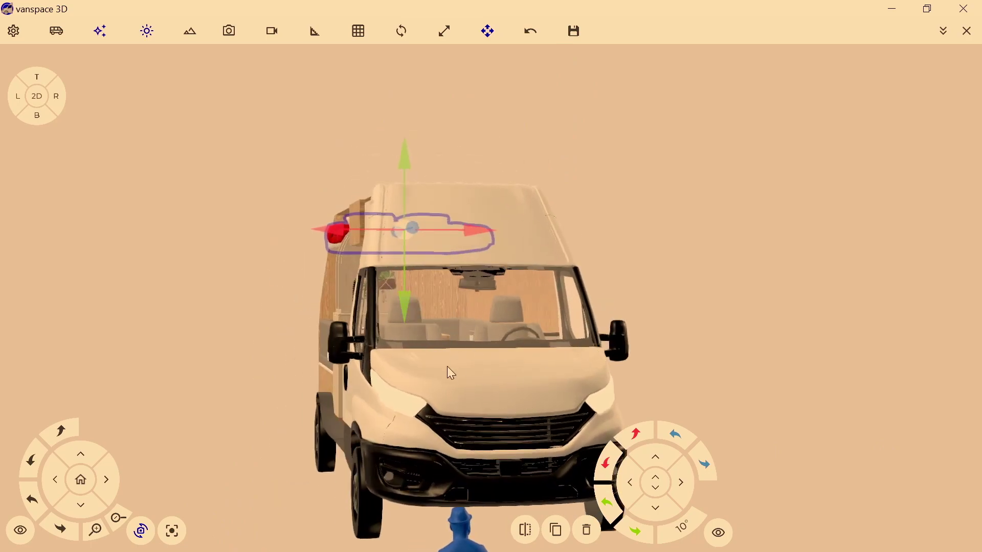
drag(450, 372, 470, 376)
drag(397, 400, 530, 443)
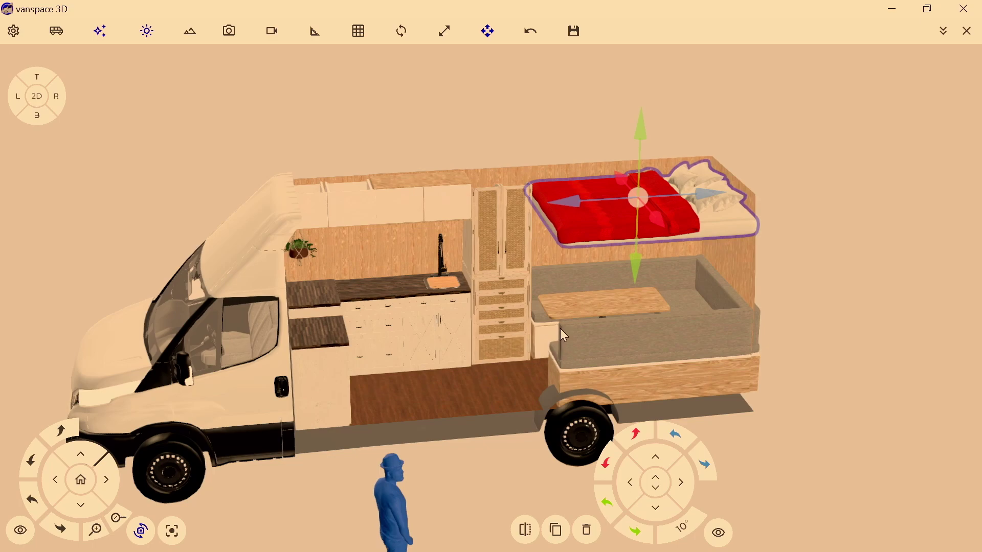
drag(560, 329, 473, 376)
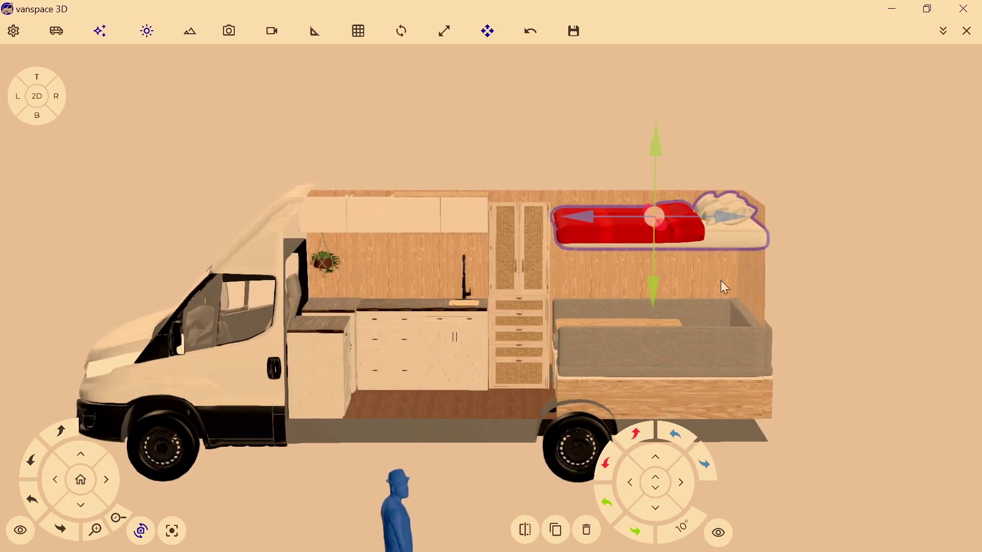
drag(419, 421, 483, 416)
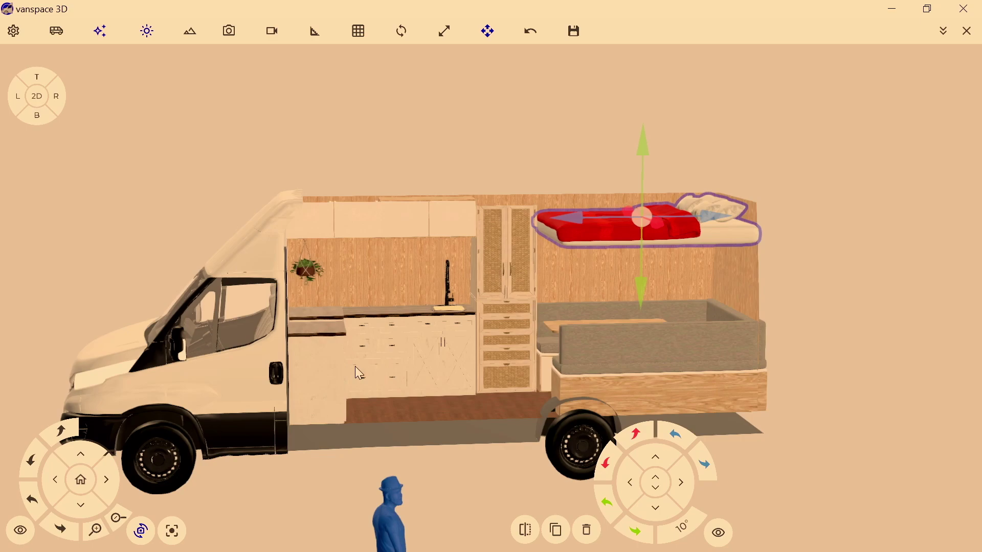
drag(521, 423, 461, 450)
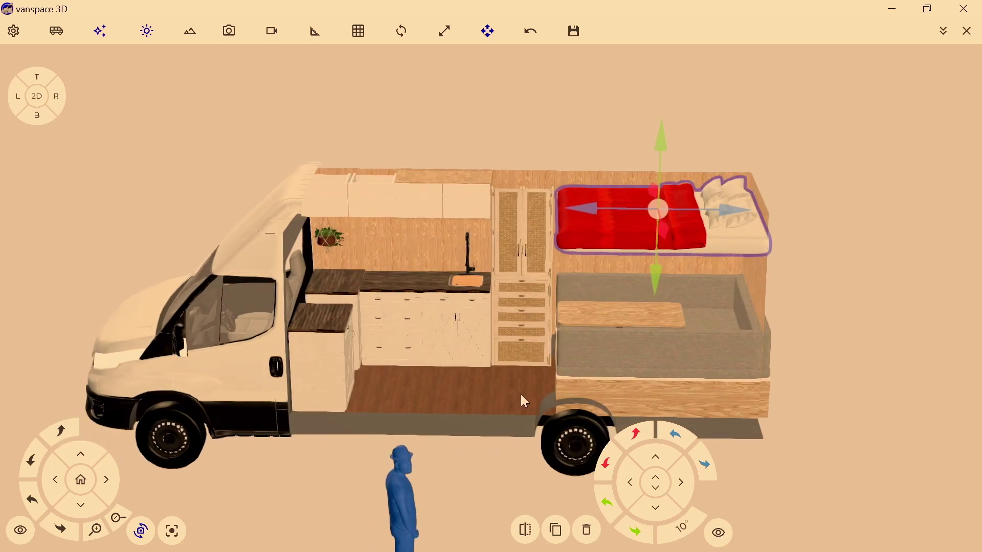
drag(508, 406, 502, 379)
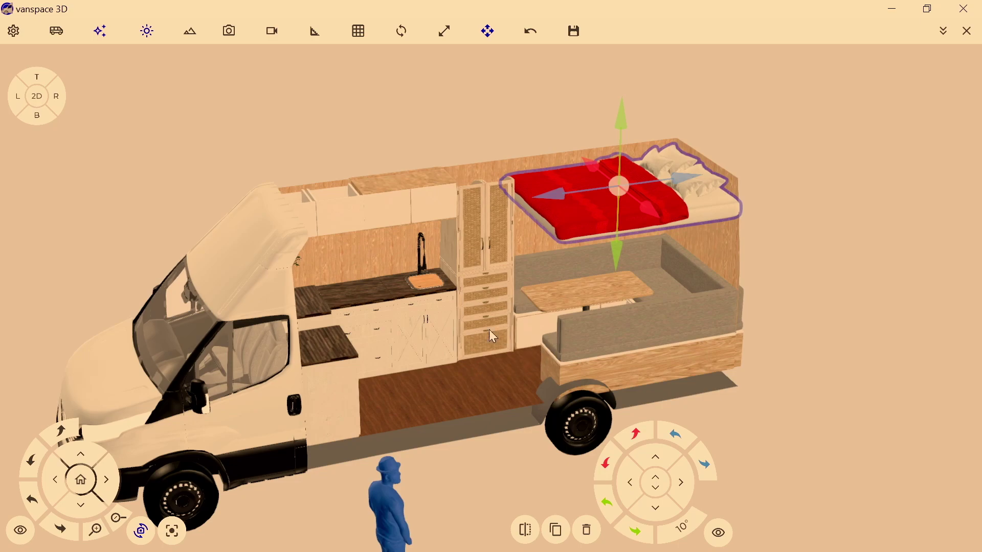
drag(479, 408, 829, 268)
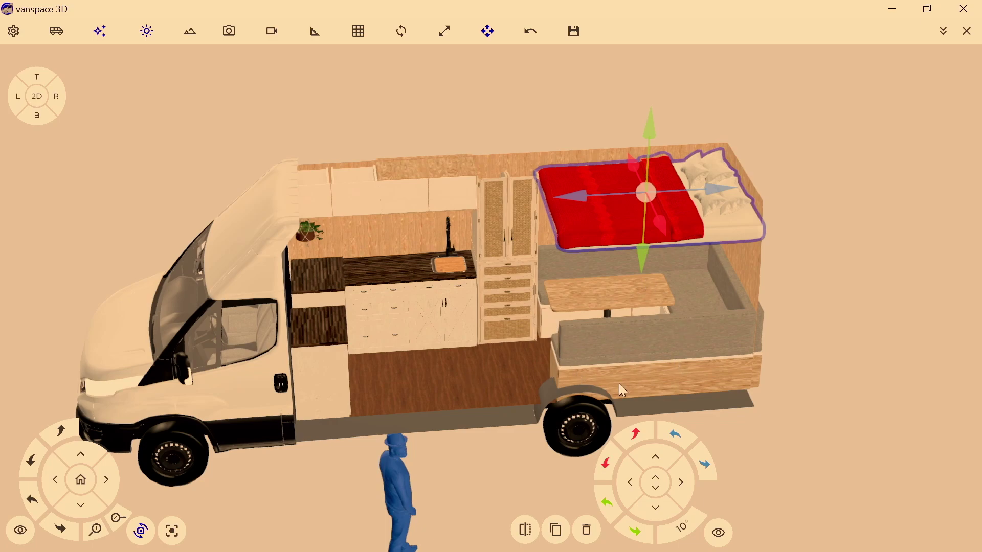
drag(514, 397, 550, 379)
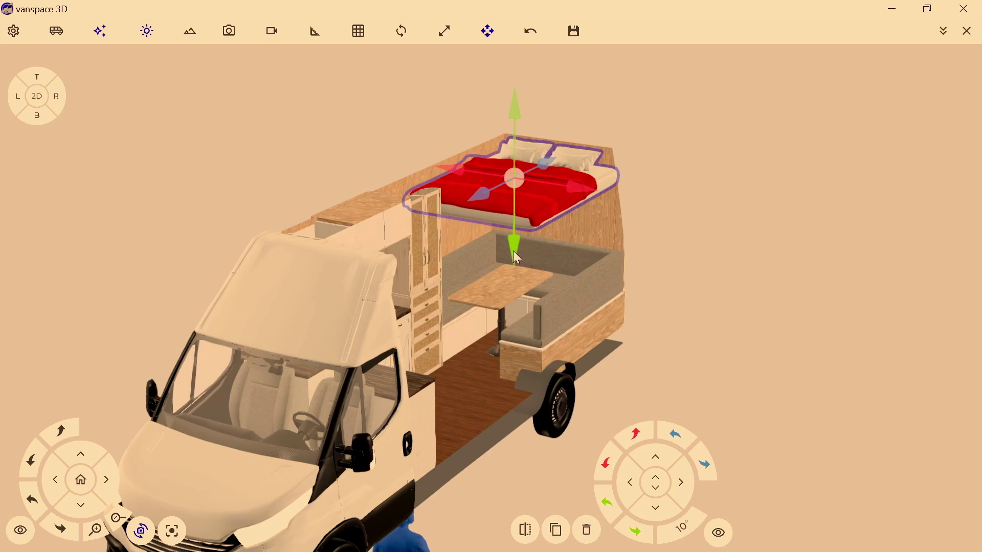
drag(345, 480, 370, 434)
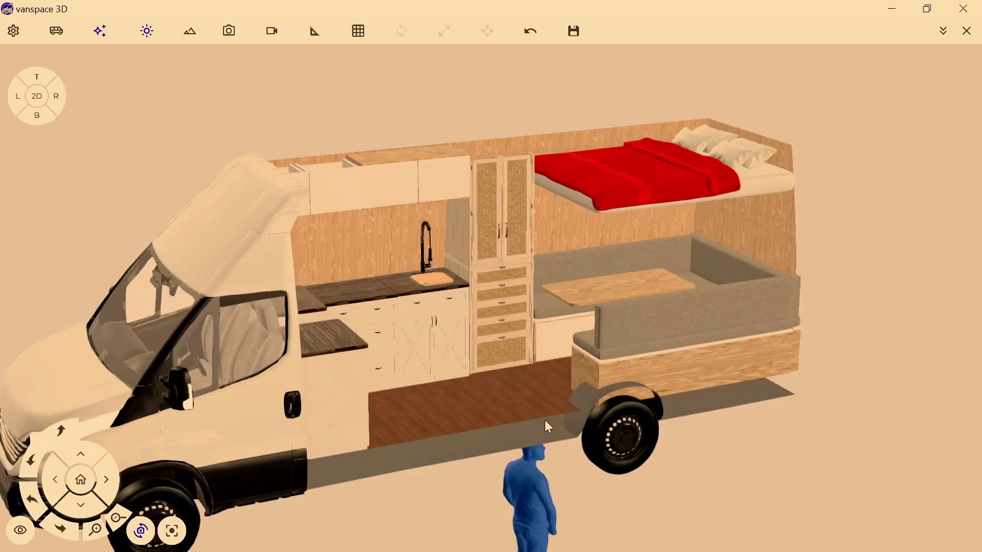
drag(546, 427, 482, 341)
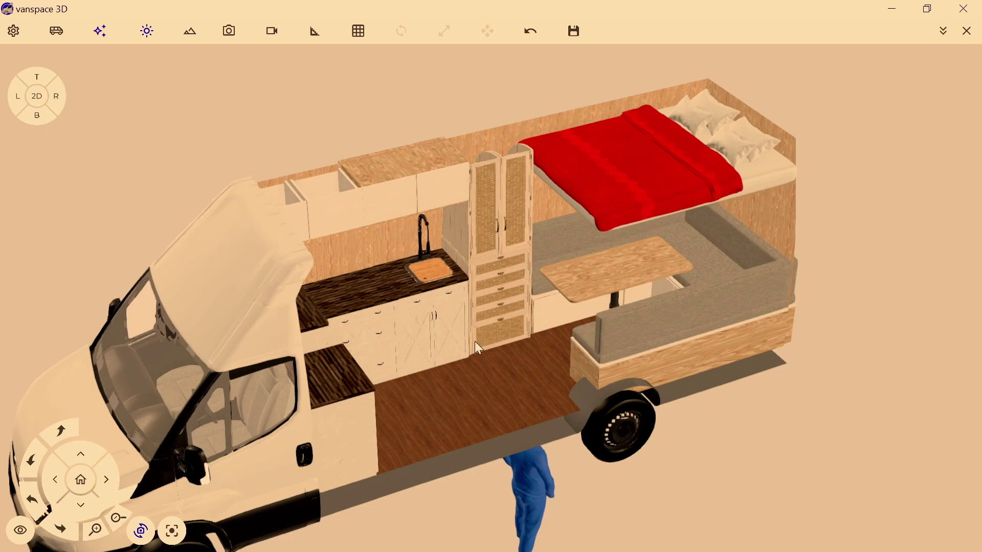
drag(551, 406, 492, 407)
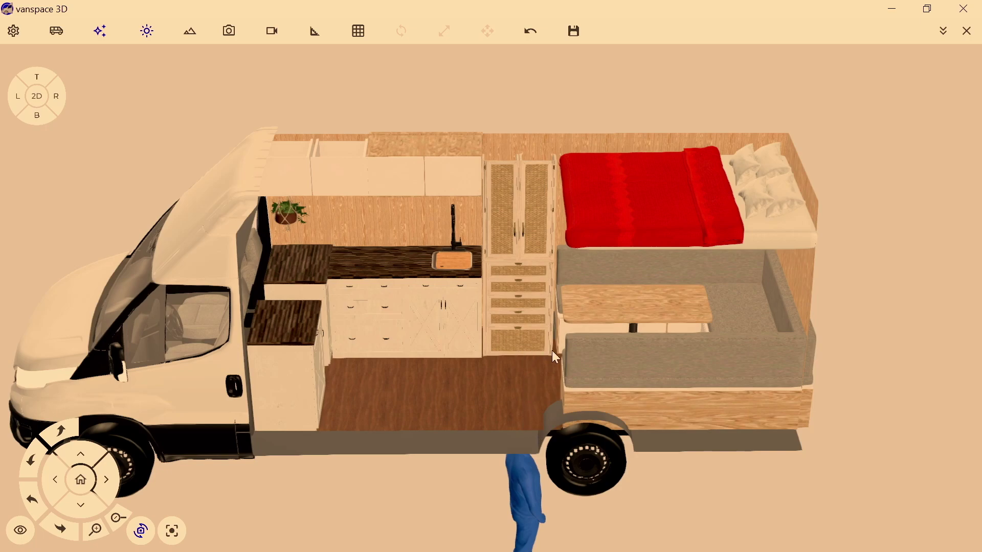
click(536, 213)
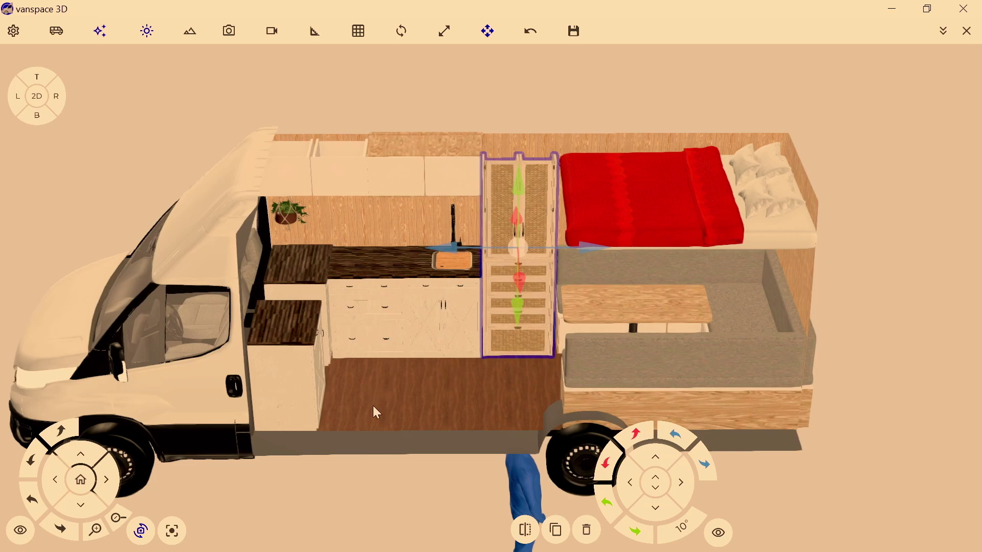
click(287, 335)
click(294, 273)
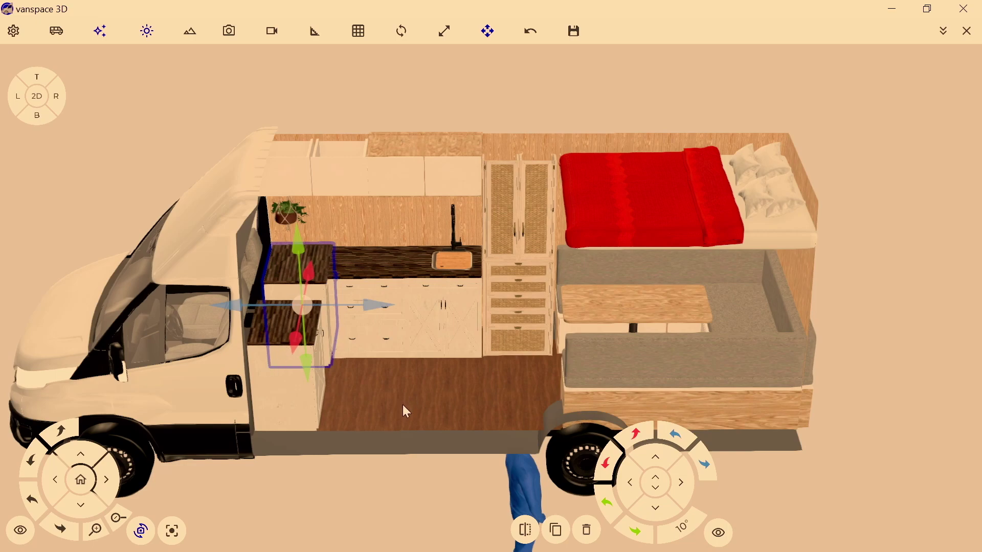
drag(429, 434, 460, 454)
- Move the blue human figure into the aisle beside the tall cabinet and check it from several angles
click(529, 485)
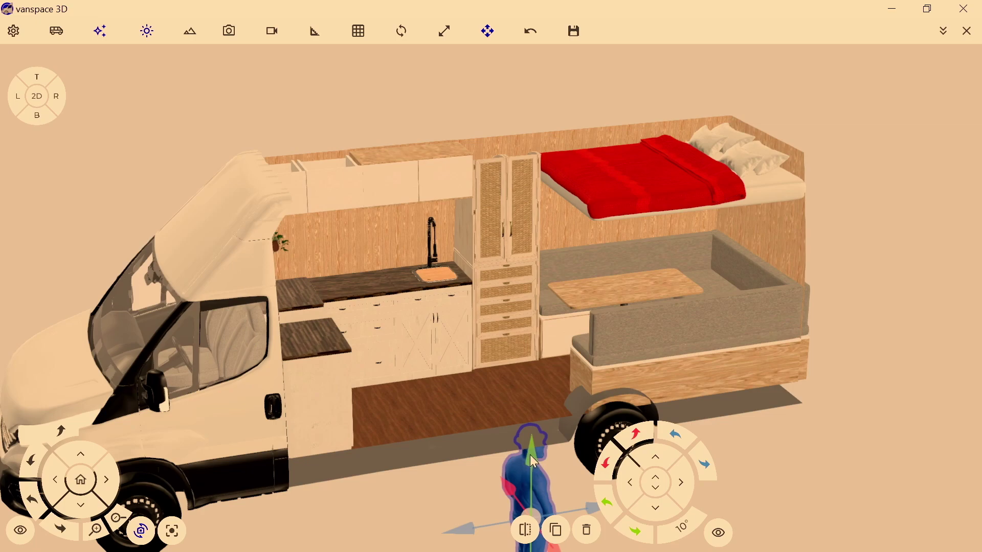
drag(529, 455, 508, 176)
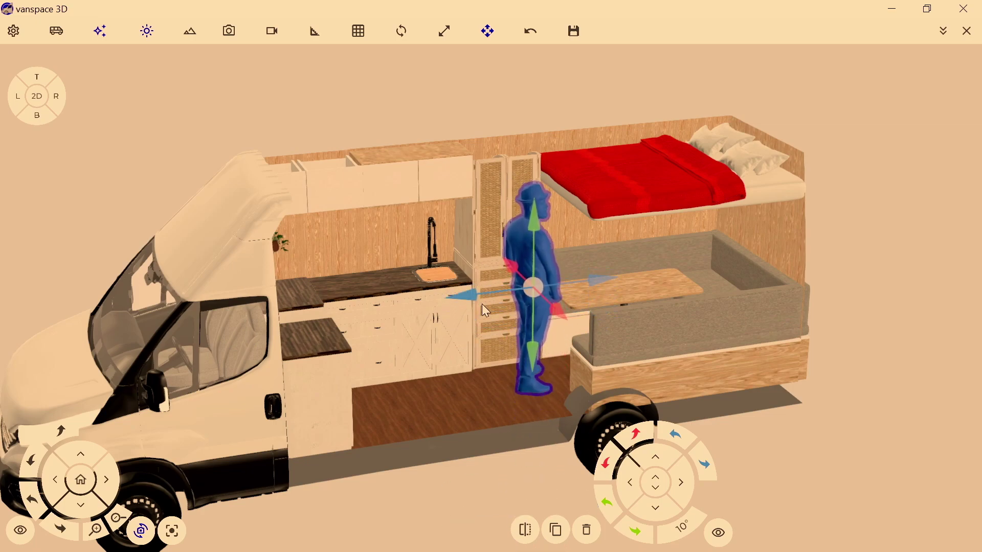
click(455, 428)
drag(494, 420, 497, 370)
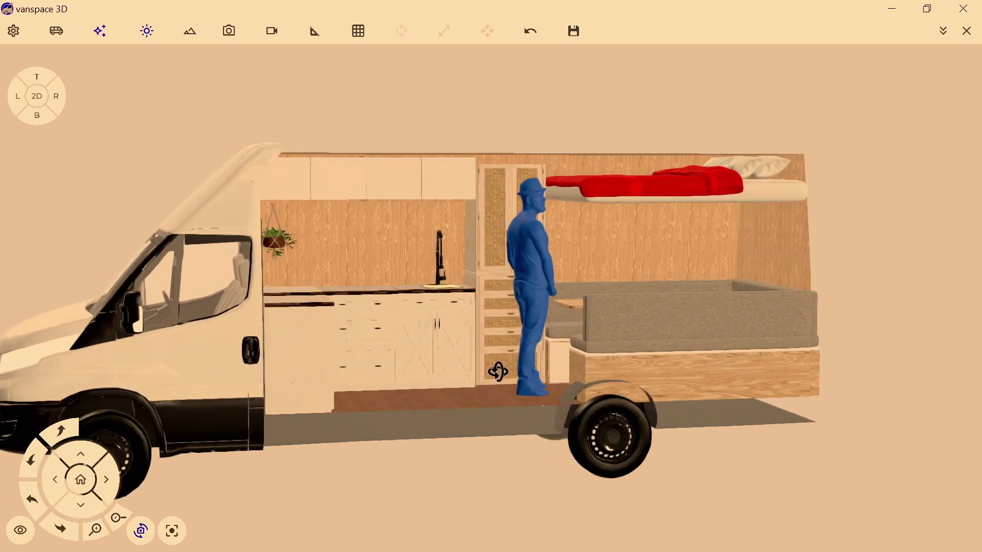
click(529, 233)
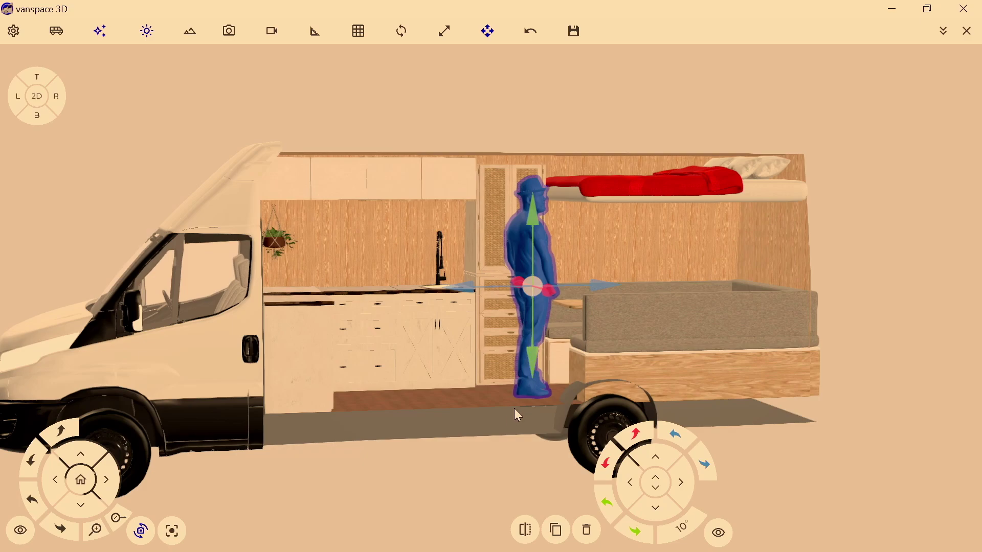
click(492, 417)
drag(501, 422, 593, 483)
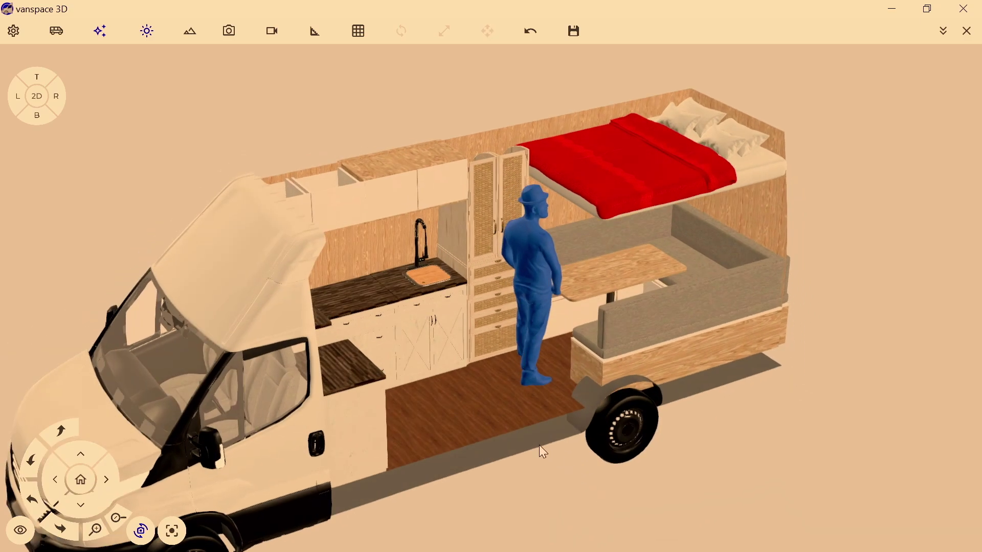
drag(460, 432, 390, 369)
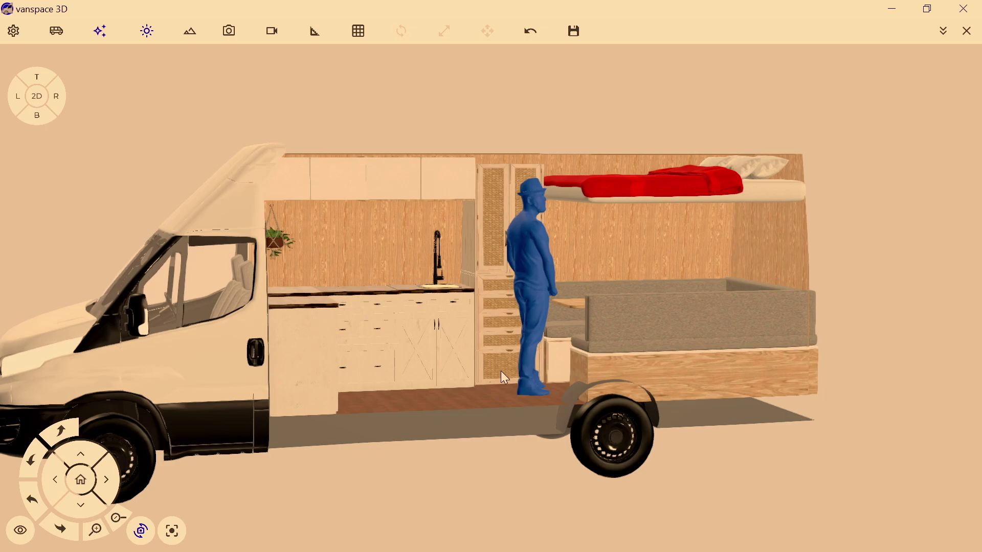
drag(495, 377, 485, 312)
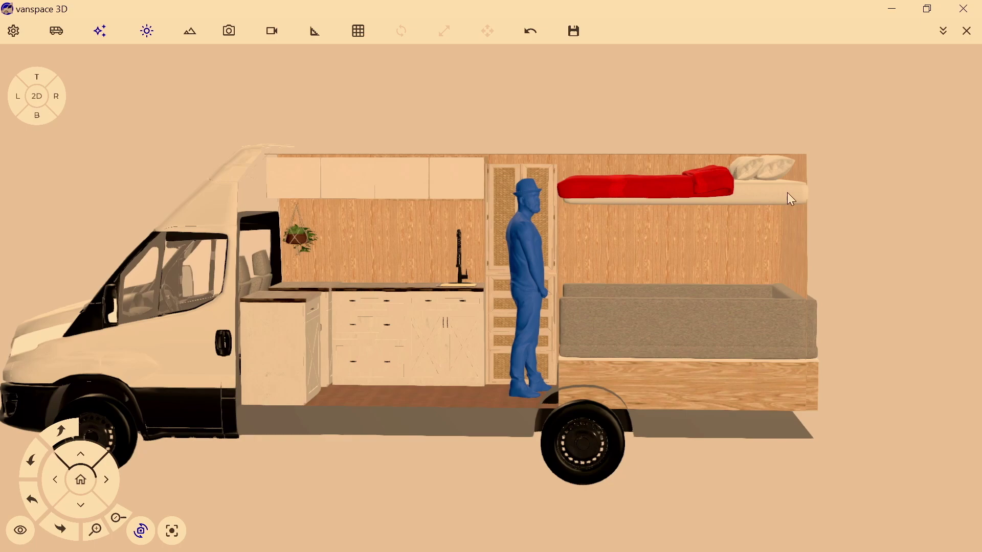
- Nudge the lift bed slightly higher above the U-couch, then orbit around the van to check it
click(723, 202)
drag(678, 103, 678, 93)
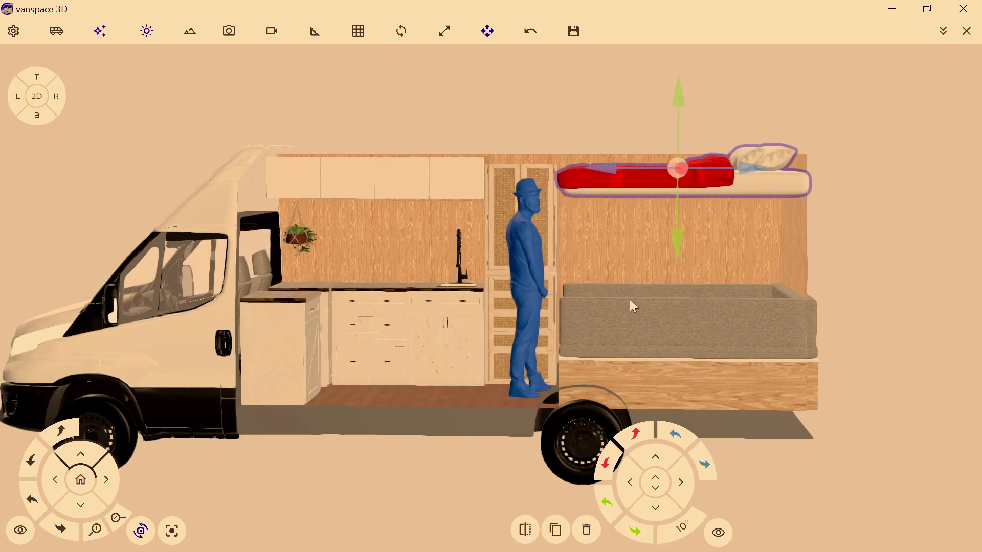
drag(465, 415, 568, 409)
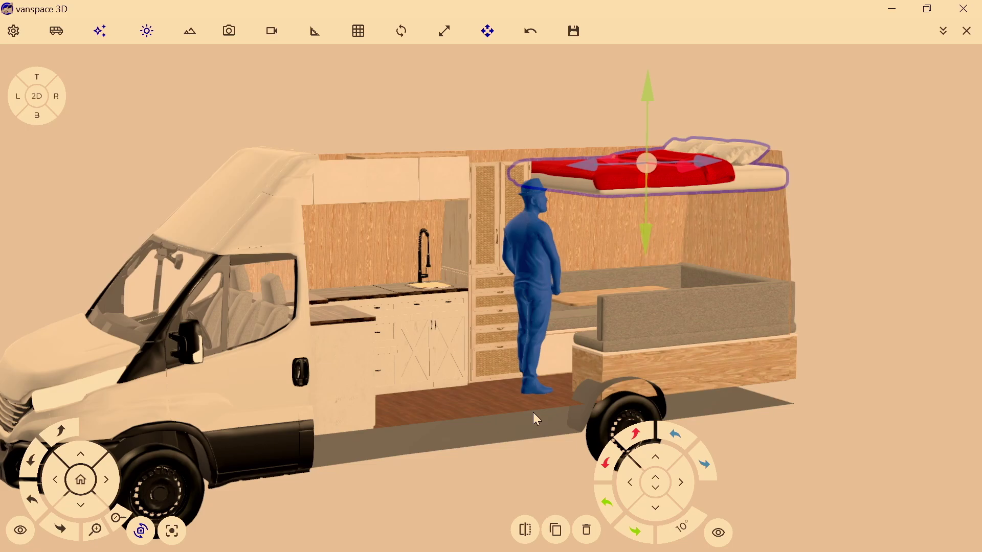
drag(548, 401, 313, 401)
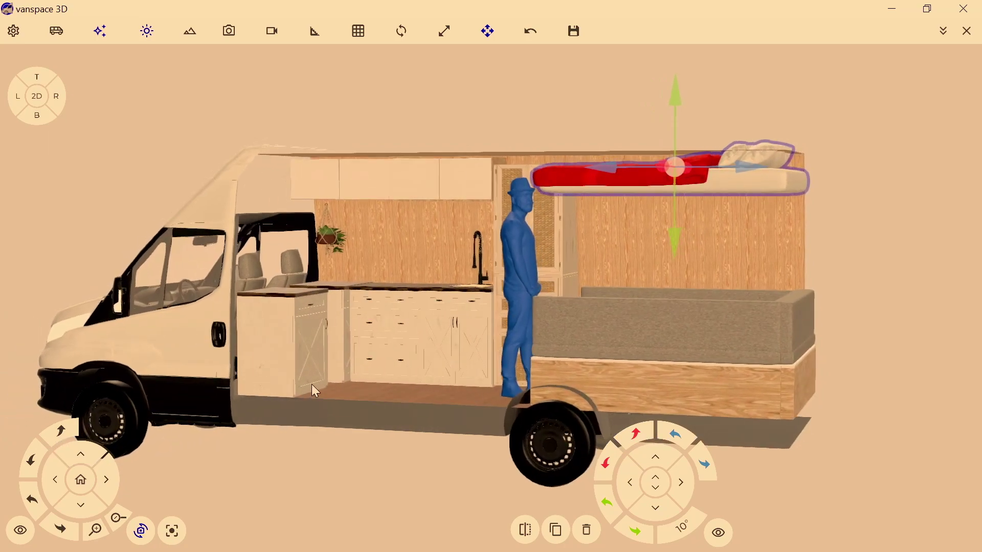
drag(404, 375, 336, 401)
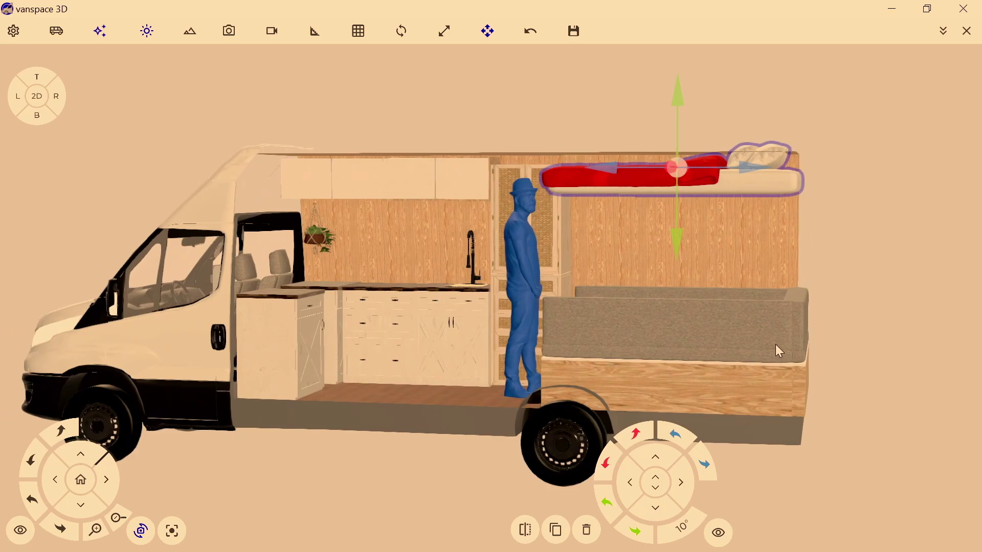
drag(776, 345, 599, 373)
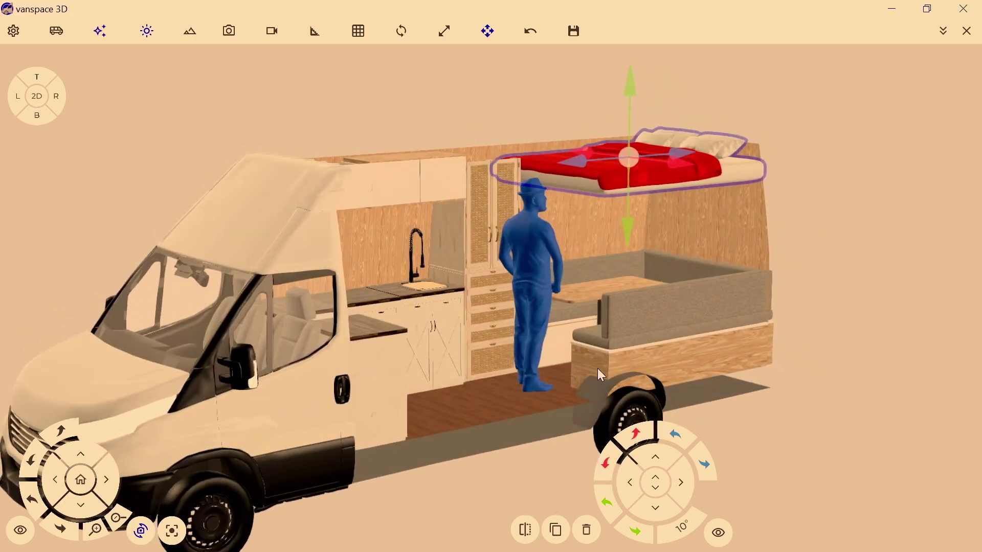